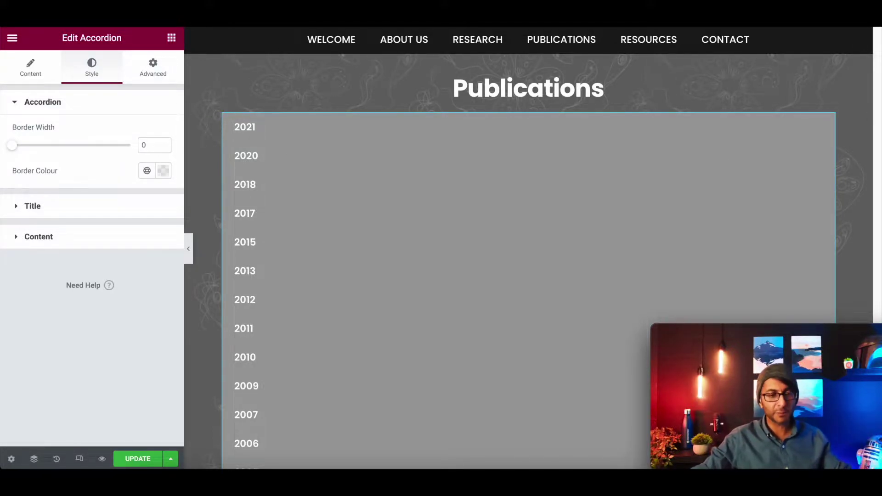
# Step: Review the accordion's existing Custom CSS, then show its Accordion Items list with the Dummy entry
pyautogui.click(153, 69)
pyautogui.scroll(-5, 79, 414)
pyautogui.click(47, 361)
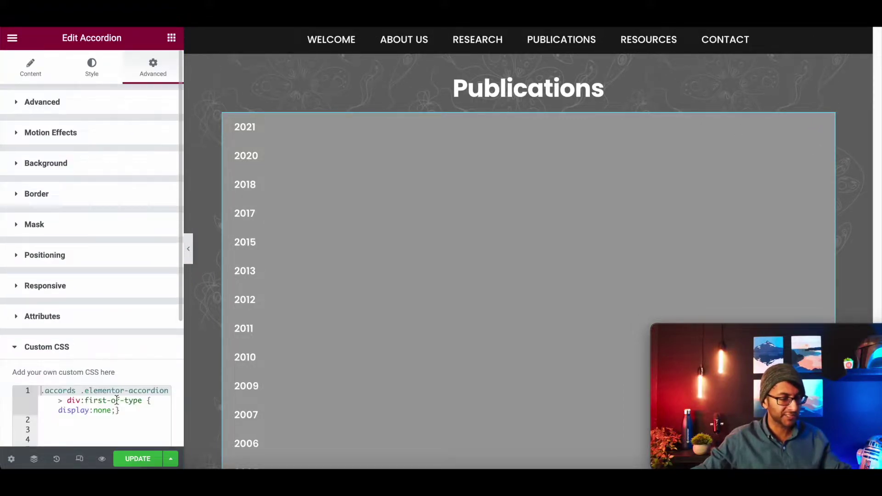
pyautogui.scroll(-3, 91, 373)
pyautogui.click(129, 386)
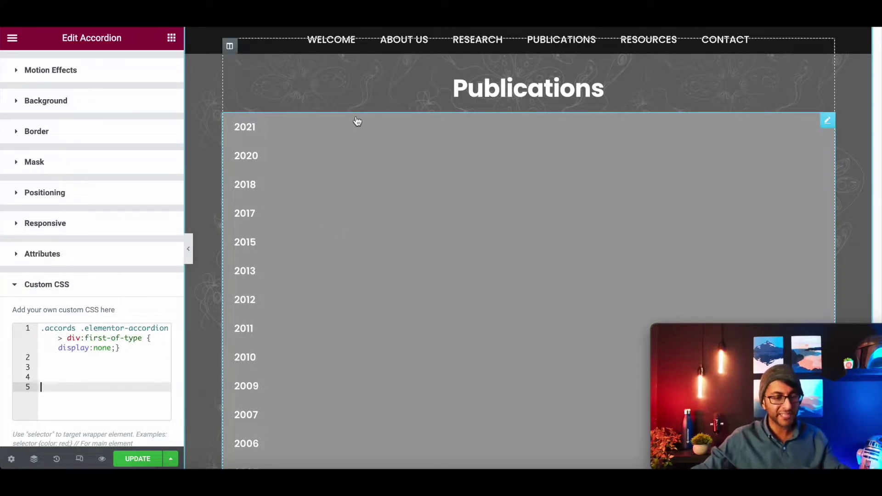
pyautogui.scroll(3, 36, 149)
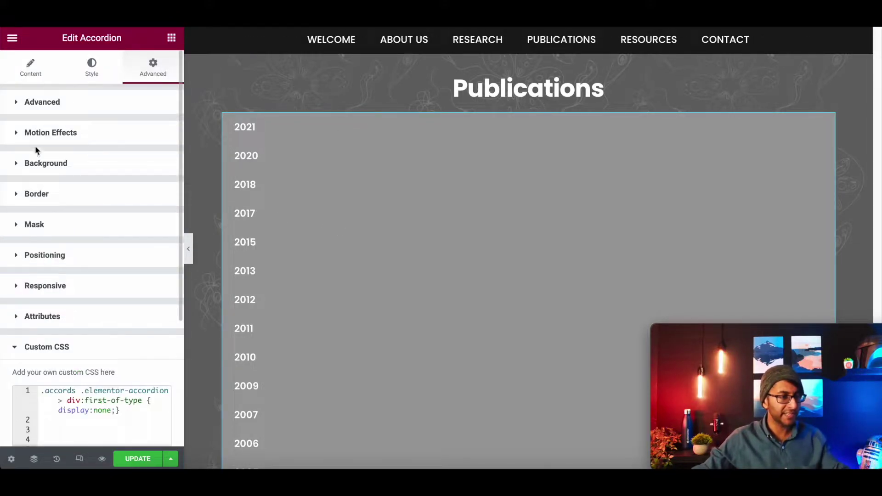
pyautogui.click(31, 66)
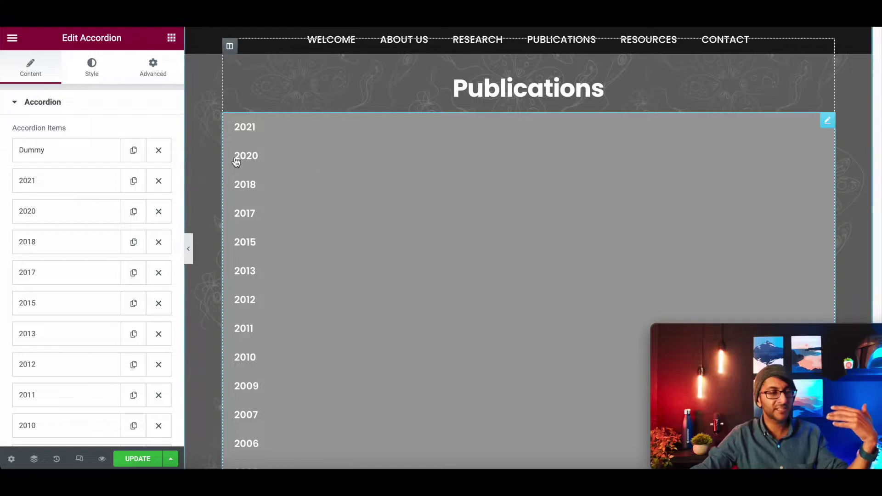
# Step: Set the accordion item border width to 10 pixels
pyautogui.click(92, 67)
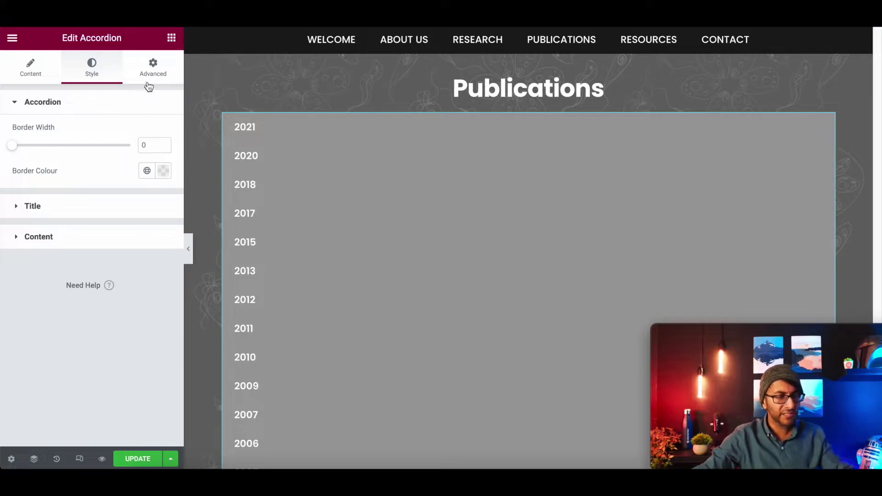
pyautogui.moveTo(13, 145); pyautogui.dragTo(106, 147)
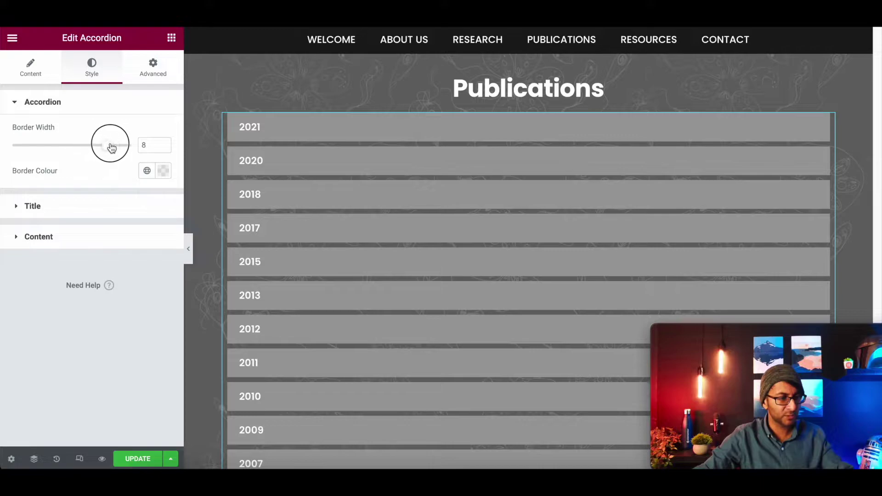
pyautogui.moveTo(107, 147); pyautogui.dragTo(129, 146)
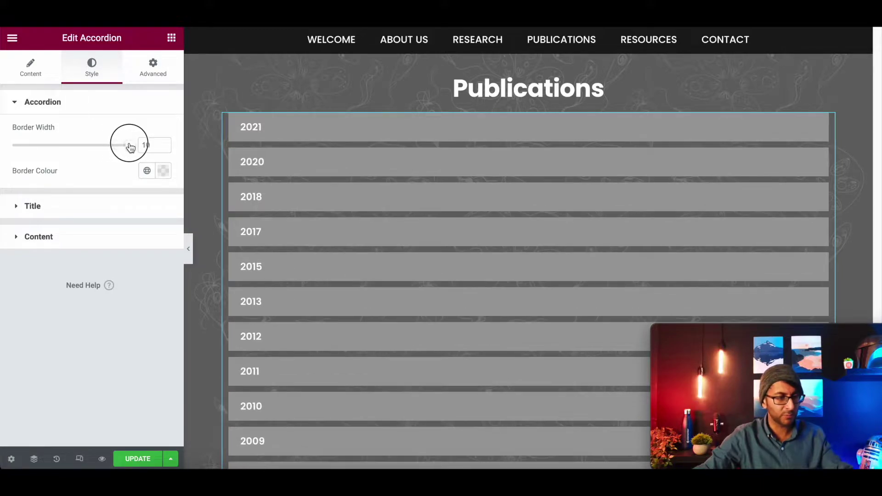
# Step: Make the border colour fully transparent using the custom colour picker's alpha slider
pyautogui.click(147, 171)
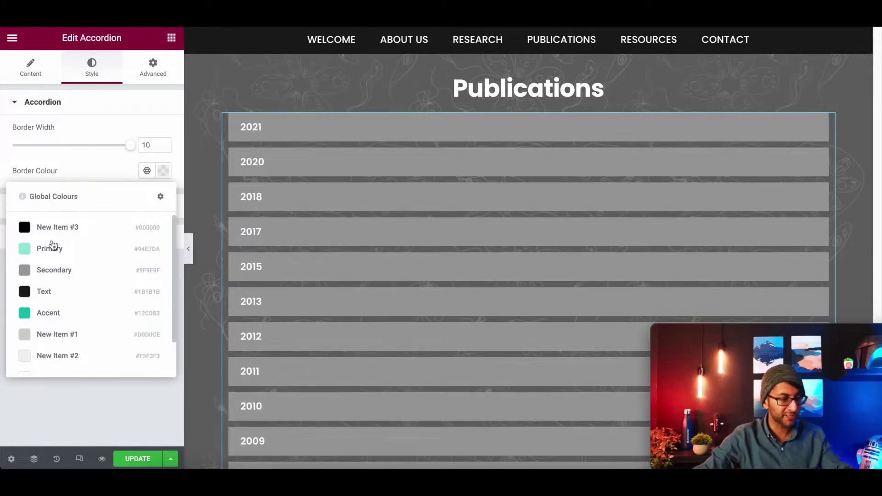
pyautogui.click(60, 270)
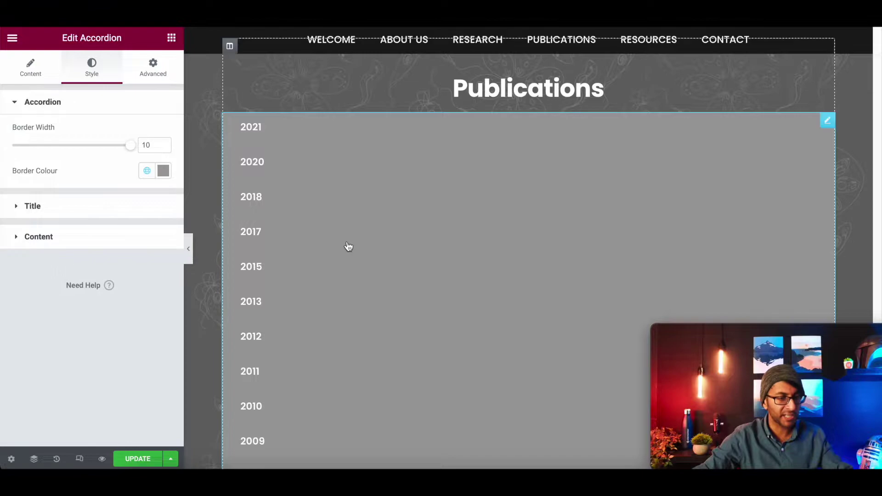
pyautogui.click(147, 171)
pyautogui.click(101, 226)
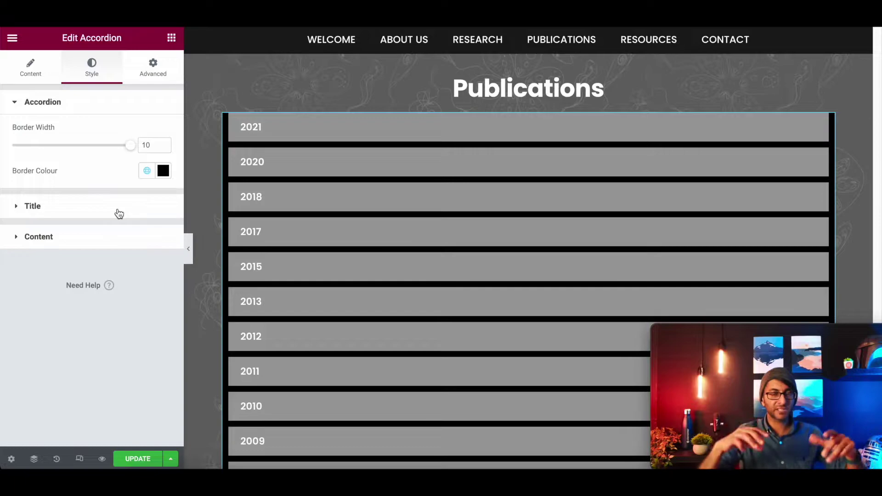
pyautogui.click(163, 170)
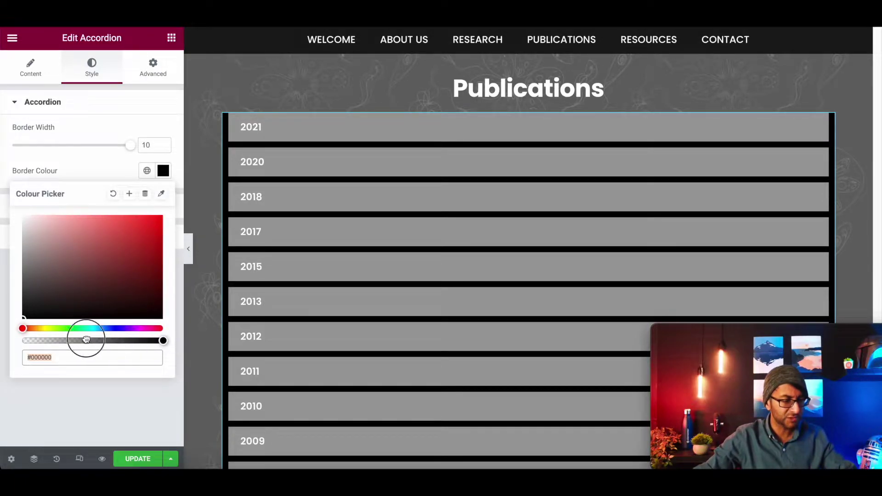
pyautogui.moveTo(161, 340); pyautogui.dragTo(3, 340)
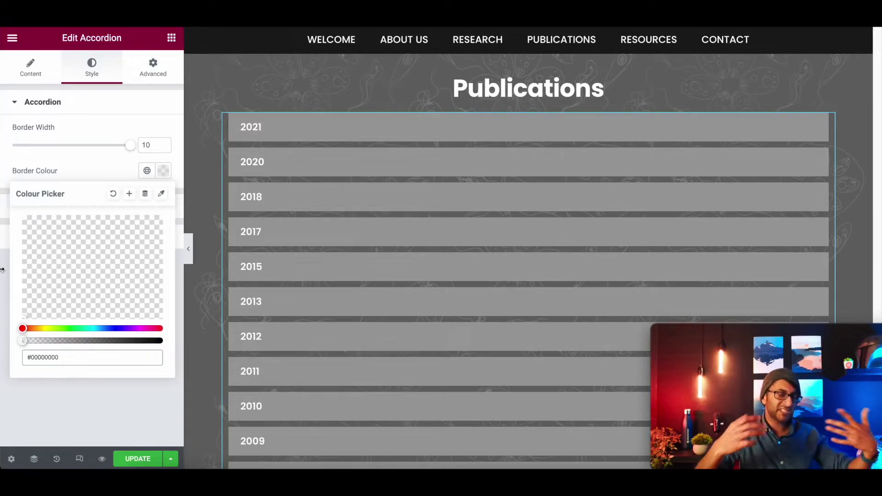
pyautogui.click(156, 73)
# Step: Check the accordion's Border settings, Custom CSS and its 'accords' CSS class
pyautogui.click(79, 388)
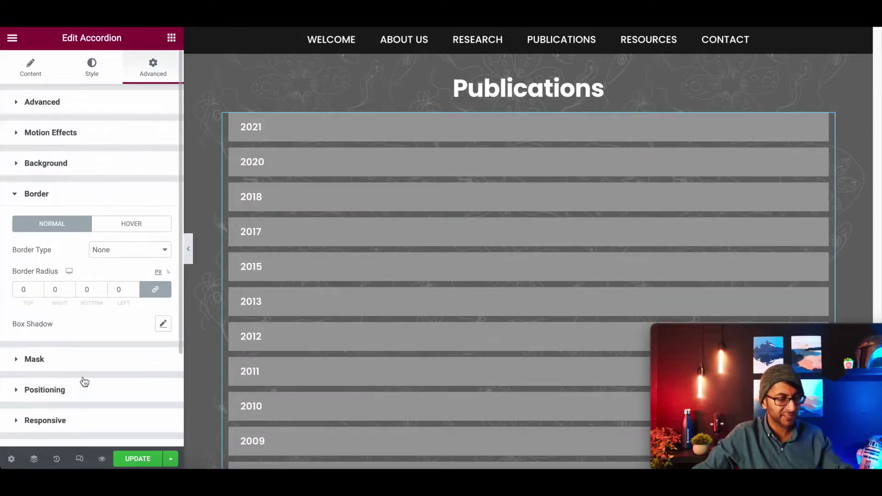
pyautogui.click(21, 288)
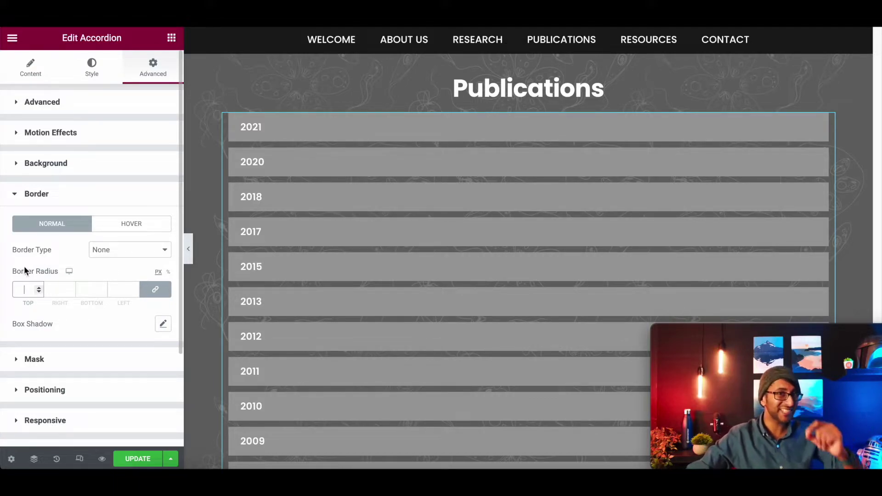
pyautogui.moveTo(577, 211)
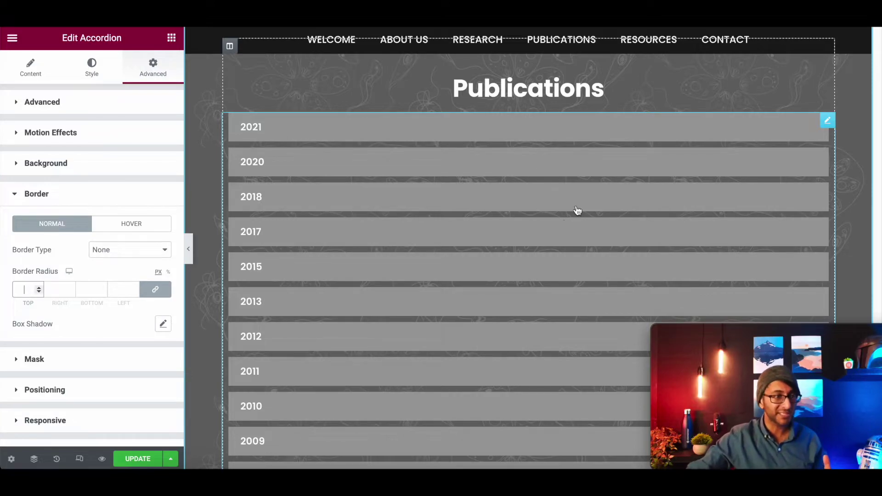
pyautogui.scroll(-5, 120, 207)
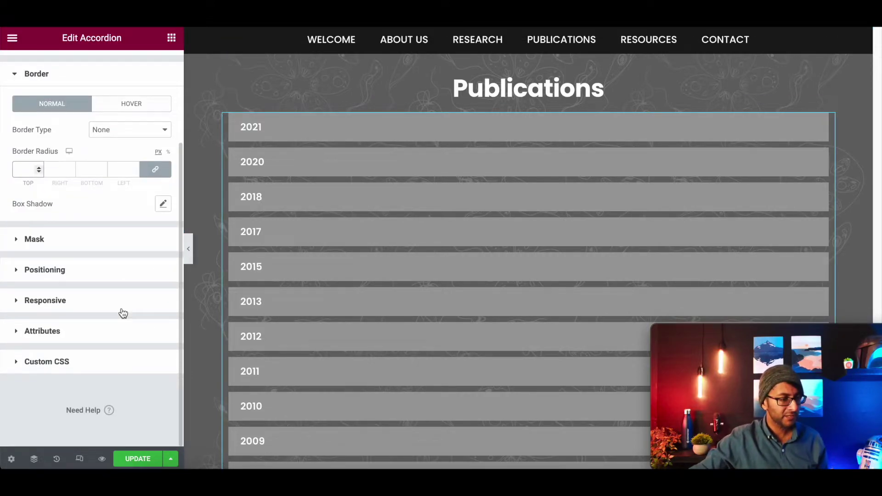
pyautogui.click(99, 362)
pyautogui.scroll(-4, 99, 345)
pyautogui.click(89, 269)
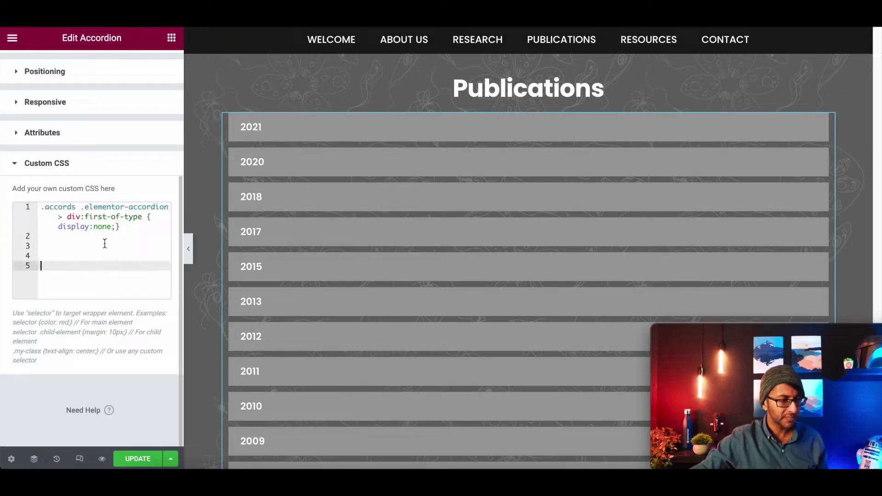
pyautogui.scroll(3, 447, 262)
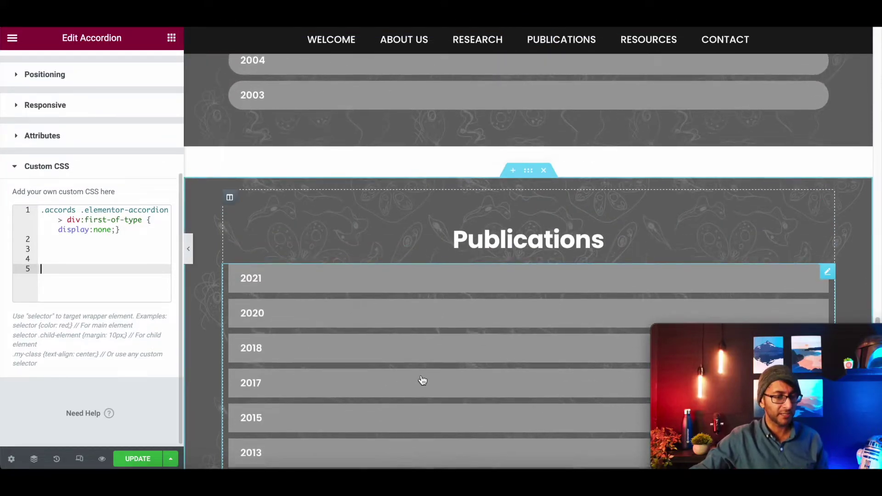
pyautogui.scroll(-5, 442, 368)
pyautogui.scroll(-3, 443, 368)
pyautogui.scroll(3, 442, 368)
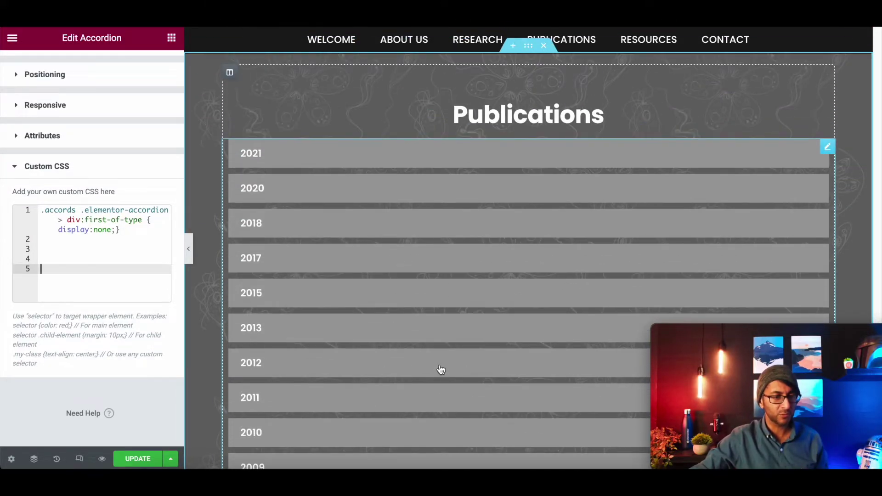
pyautogui.scroll(5, 97, 172)
pyautogui.click(111, 102)
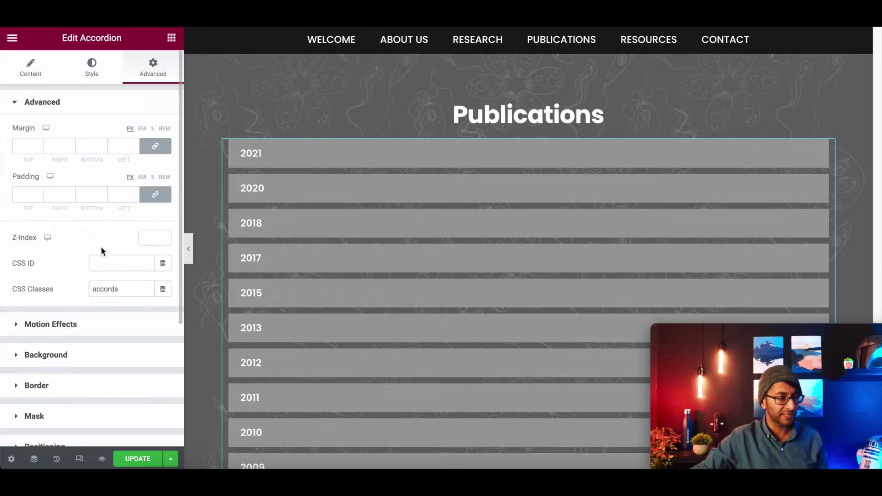
pyautogui.scroll(-5, 124, 289)
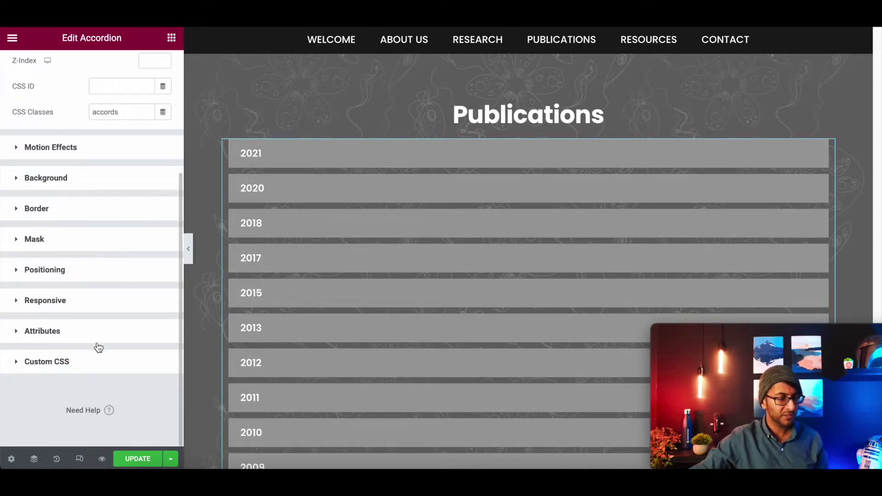
# Step: Paste a 25px border-radius rule for .accords .elementor-tab-title into Custom CSS
pyautogui.click(97, 361)
pyautogui.scroll(-3, 93, 407)
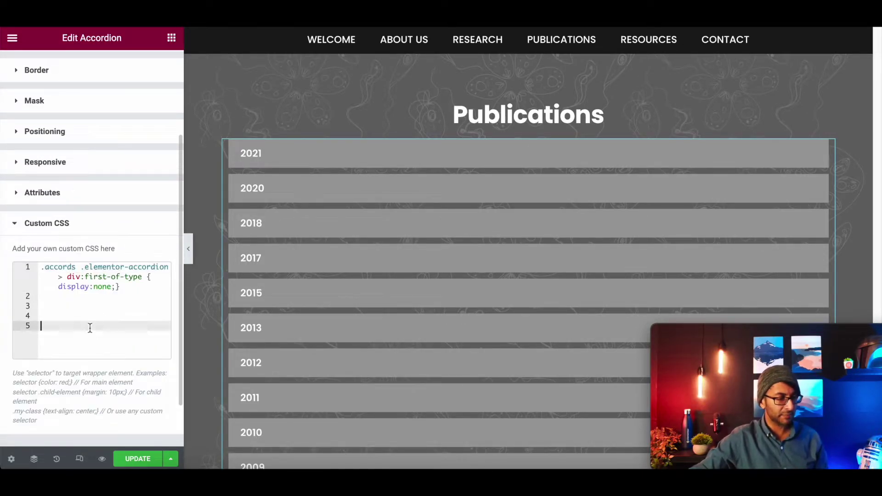
pyautogui.click(97, 314)
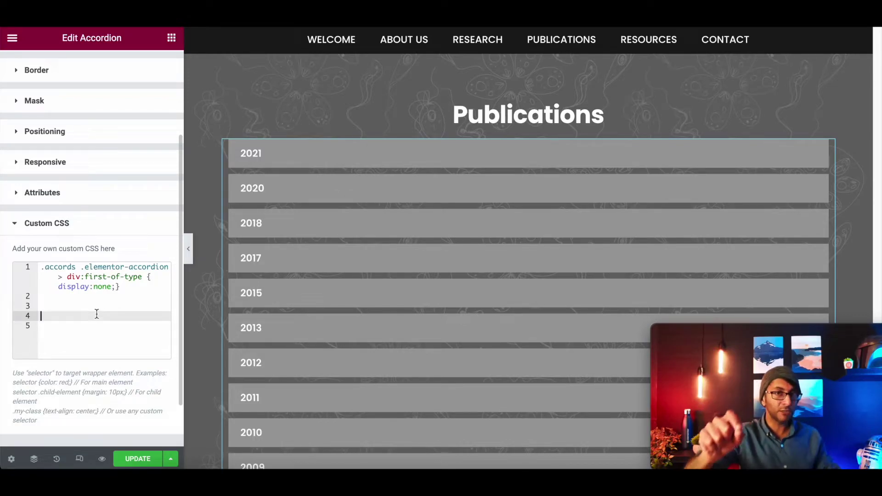
pyautogui.write('.accords .elementor-tab-title {   border-radius: 25px; }')
pyautogui.click(150, 296)
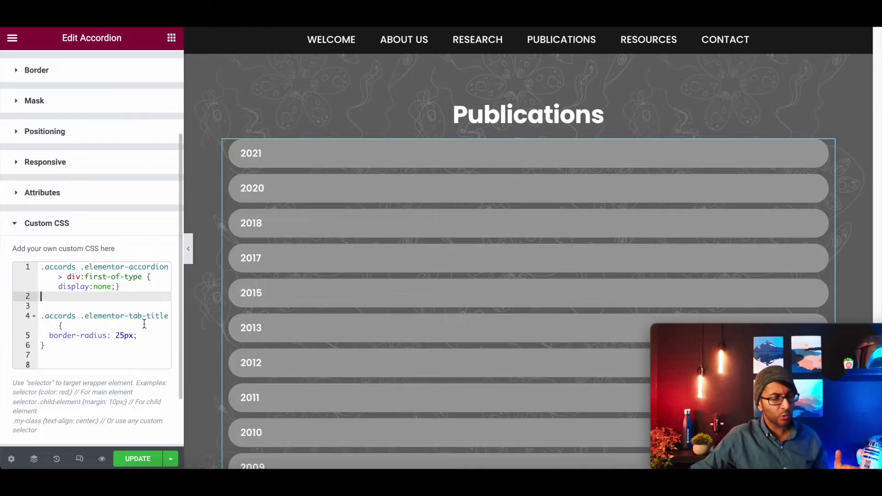
# Step: Change the tab-title border-radius to 100px and expand the 2021 item to preview
pyautogui.click(124, 335)
pyautogui.write('0')
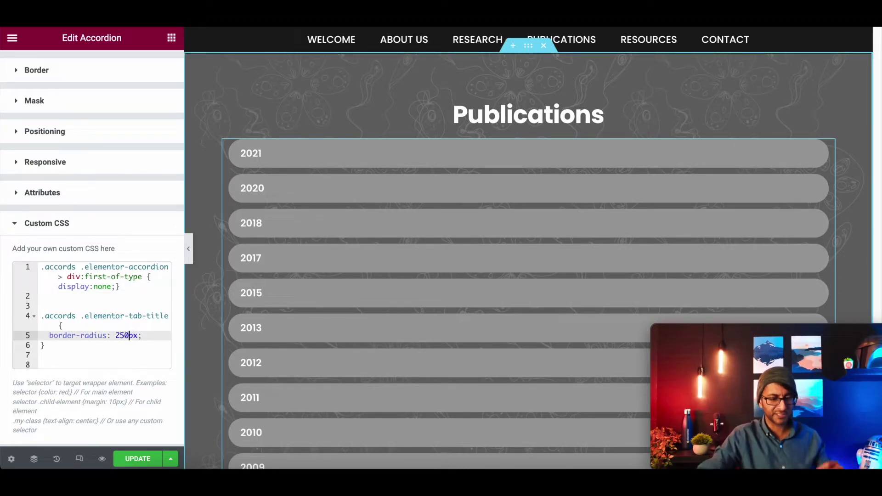
pyautogui.press('BackSpace')
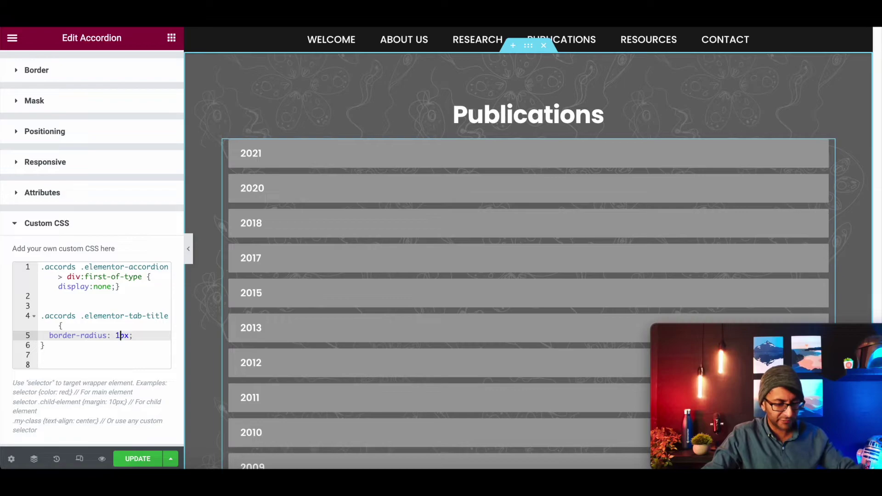
pyautogui.write('00')
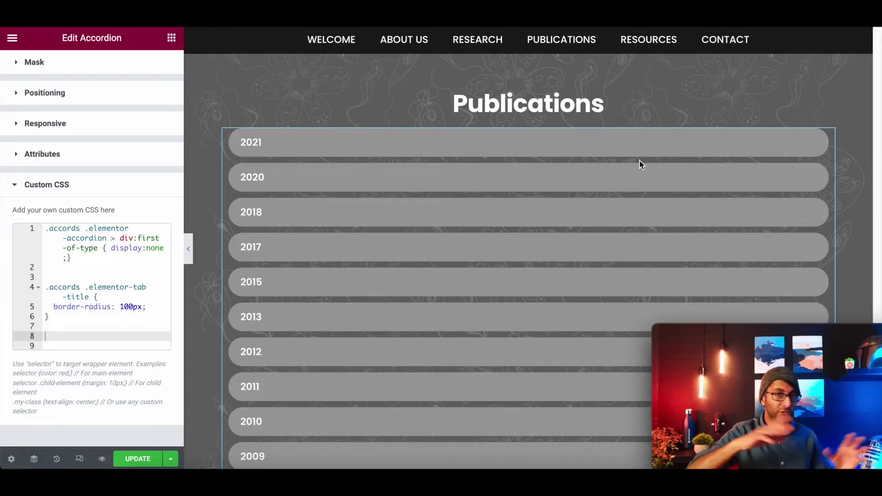
pyautogui.click(385, 143)
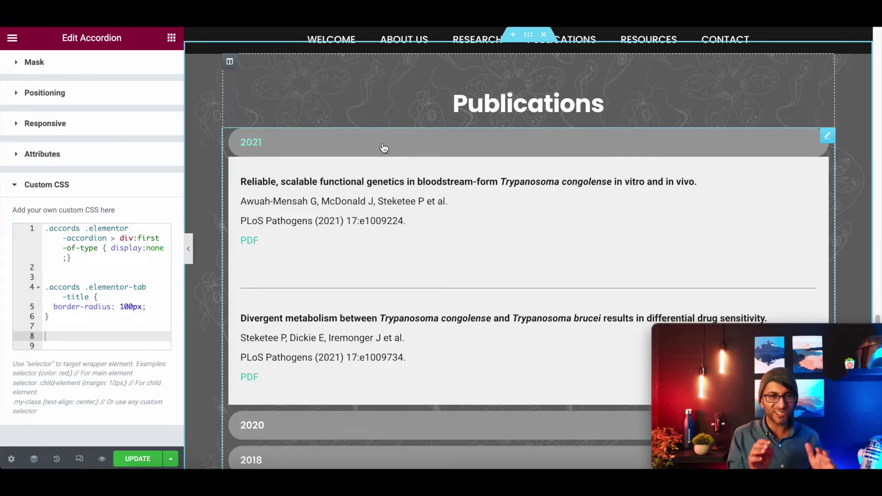
pyautogui.click(396, 431)
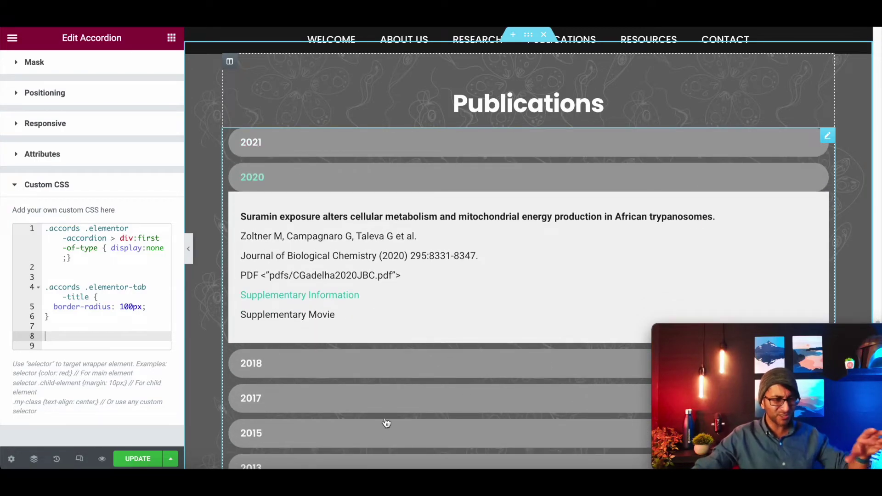
pyautogui.click(330, 144)
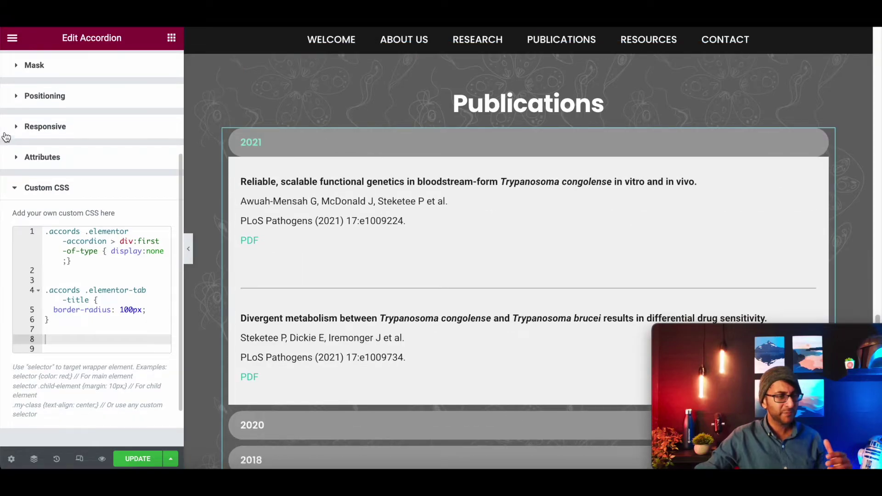
pyautogui.scroll(5, 42, 207)
pyautogui.click(31, 69)
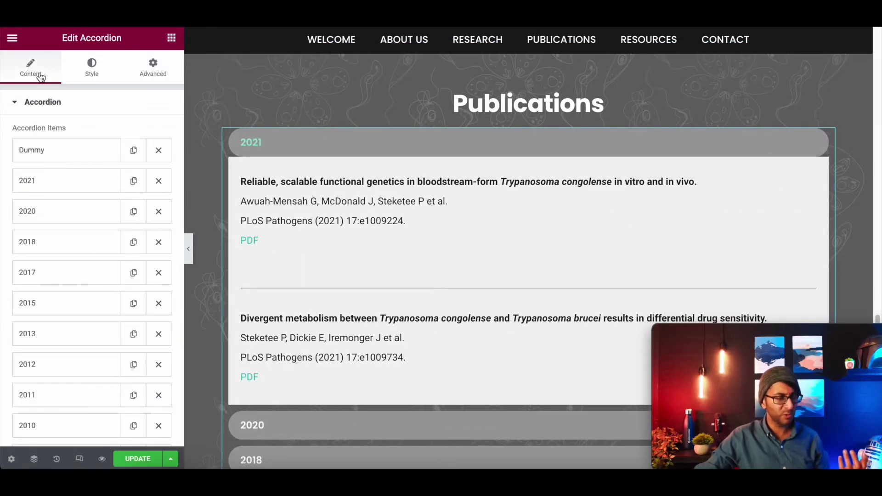
pyautogui.click(97, 69)
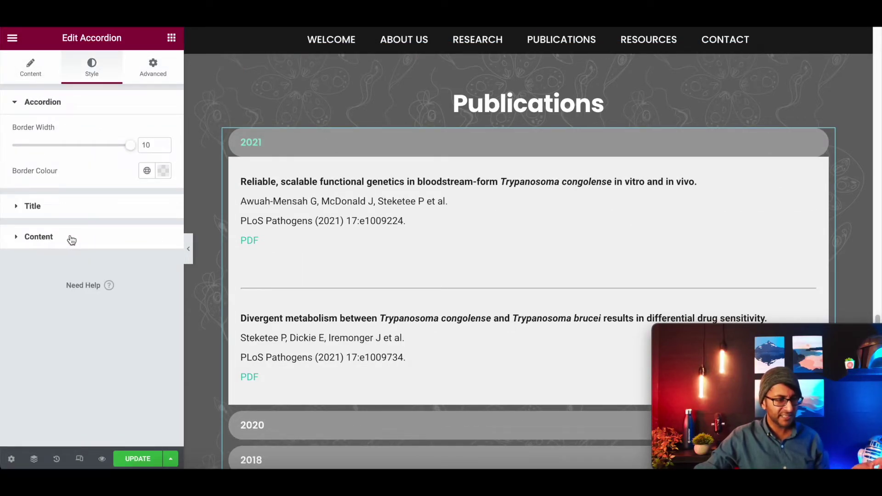
pyautogui.click(71, 239)
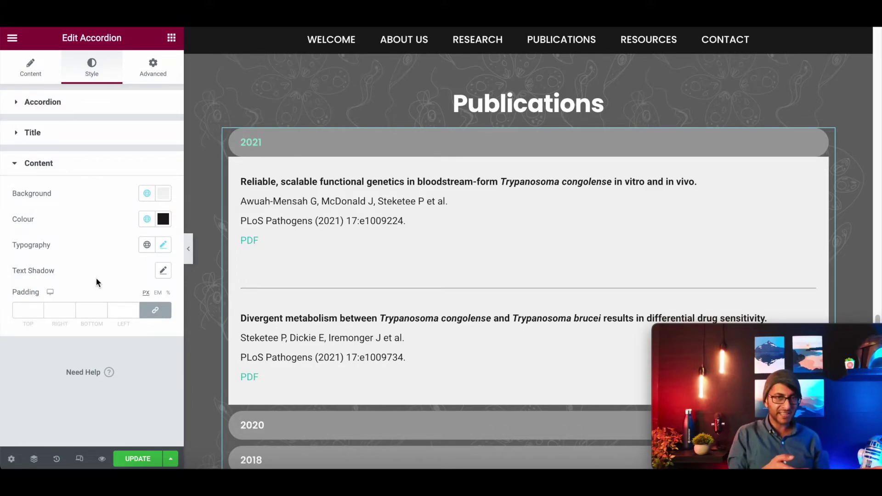
pyautogui.click(153, 67)
pyautogui.scroll(-5, 104, 275)
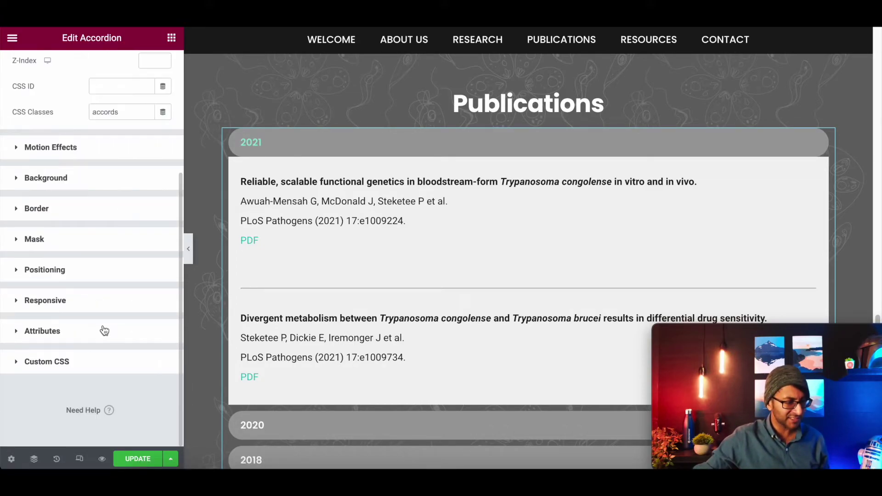
pyautogui.click(63, 217)
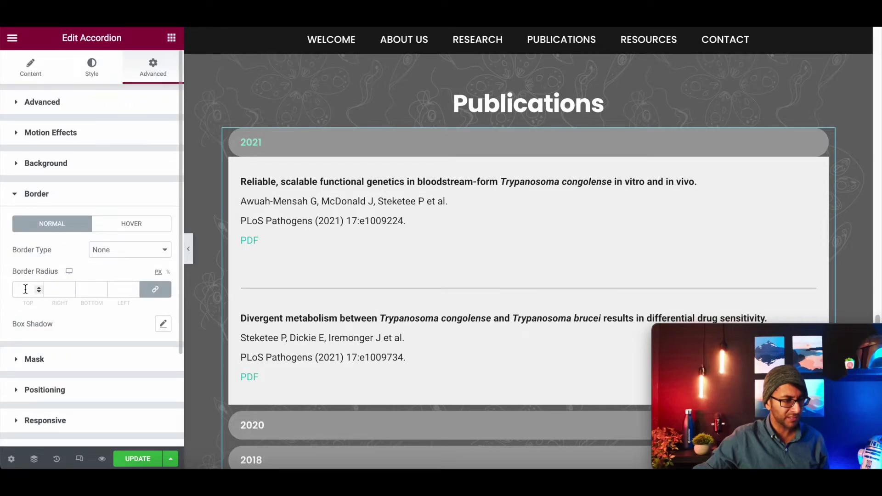
pyautogui.write('1000')
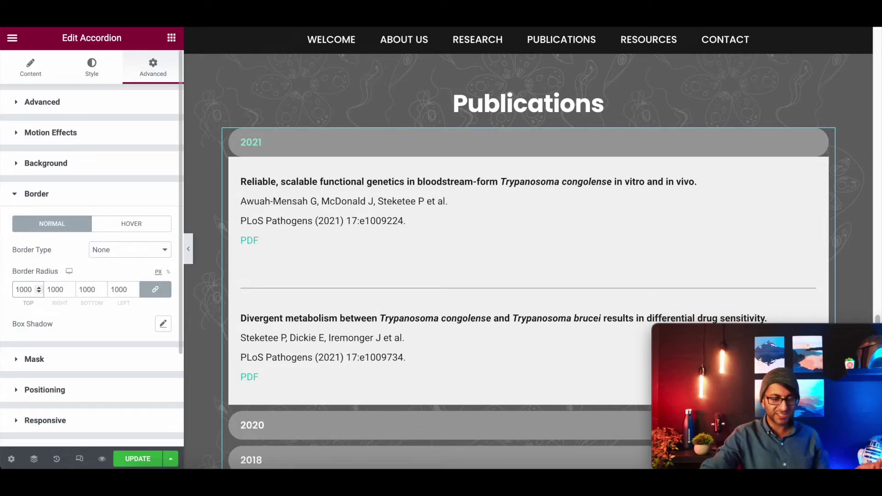
pyautogui.press('BackSpace')
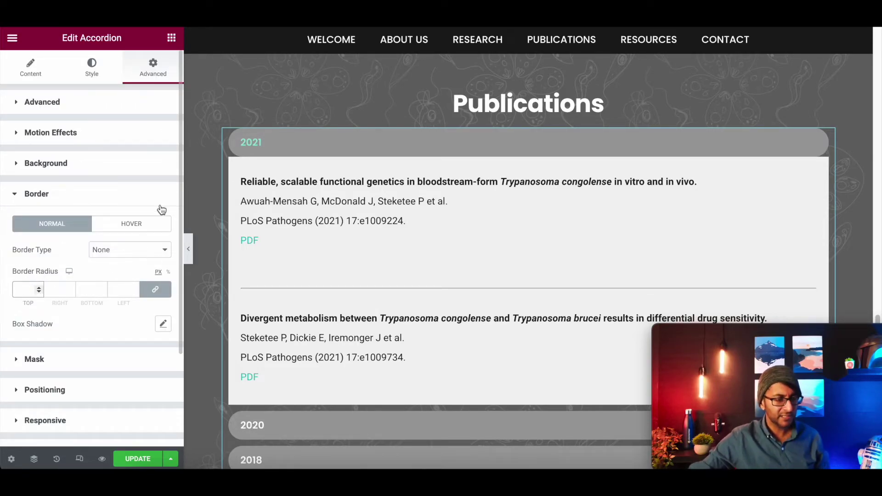
pyautogui.scroll(-5, 97, 310)
pyautogui.click(96, 362)
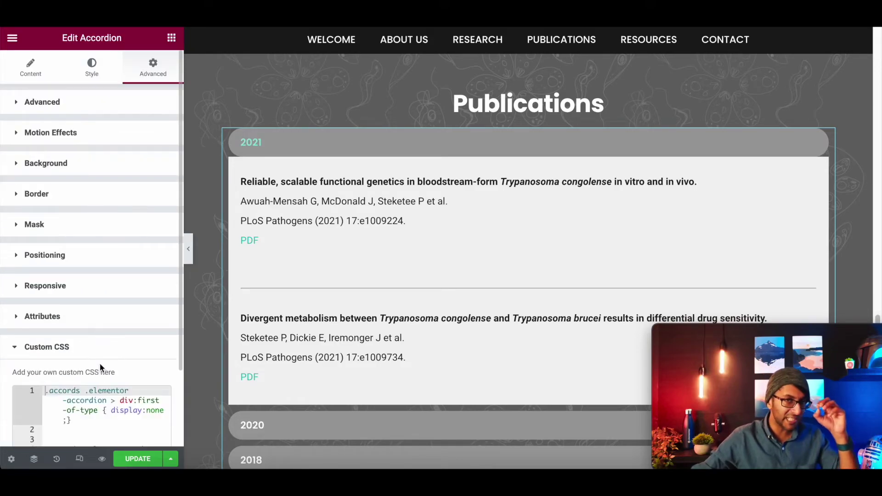
pyautogui.scroll(-3, 104, 356)
pyautogui.click(92, 334)
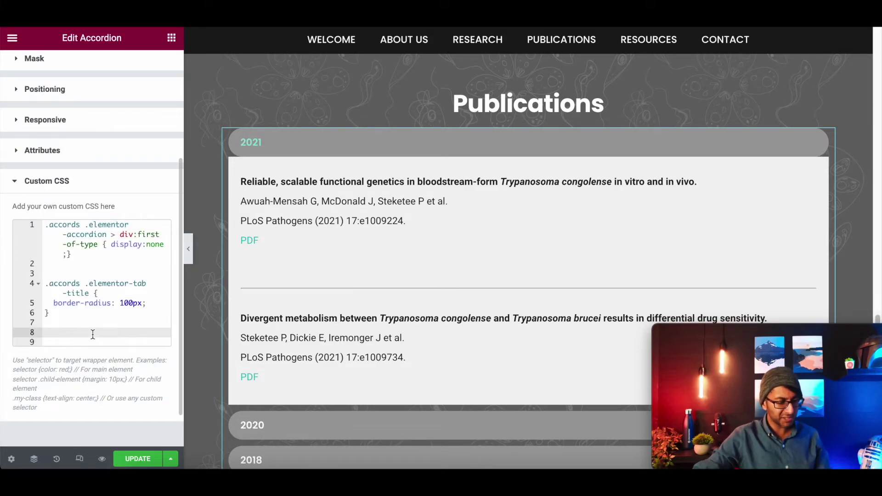
pyautogui.press('Return')
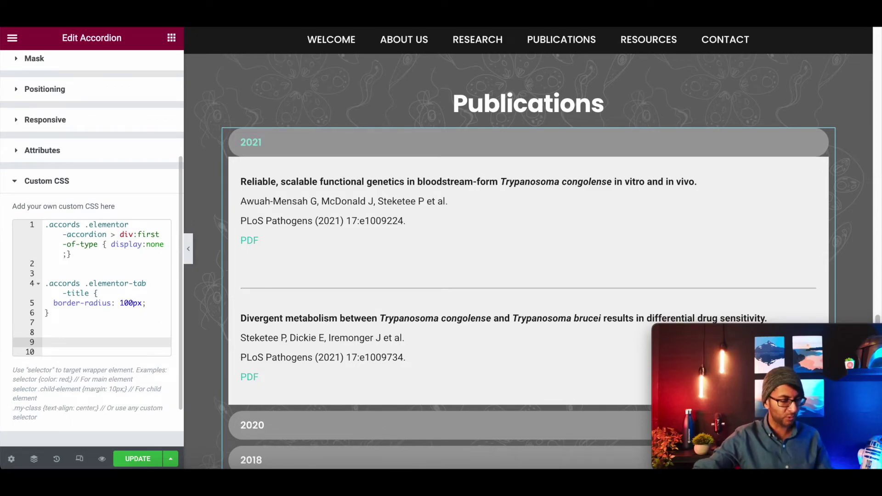
# Step: Add the .elementor-tab-content rule with margin-top 8px and border-radius 25px
pyautogui.write('.elementor-tab-content .elementor-clearfix {   margin-top: 8px;   border-radius: 25px; }')
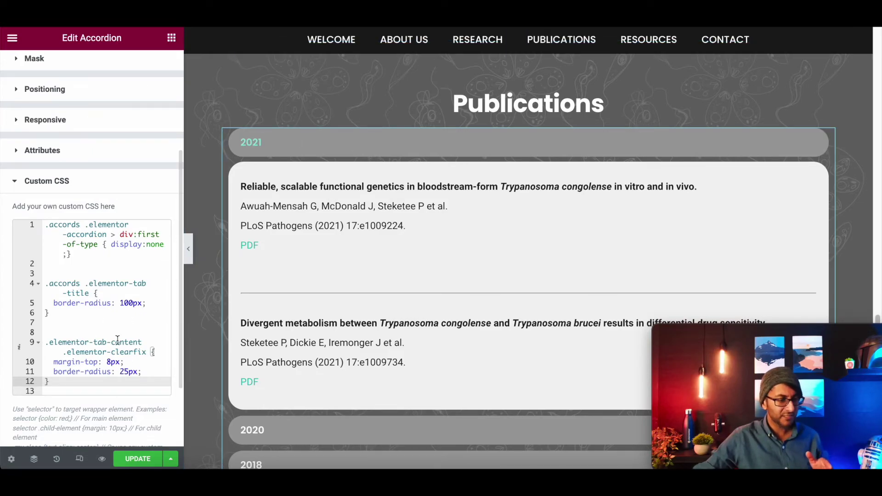
pyautogui.doubleClick(110, 362)
pyautogui.write('0')
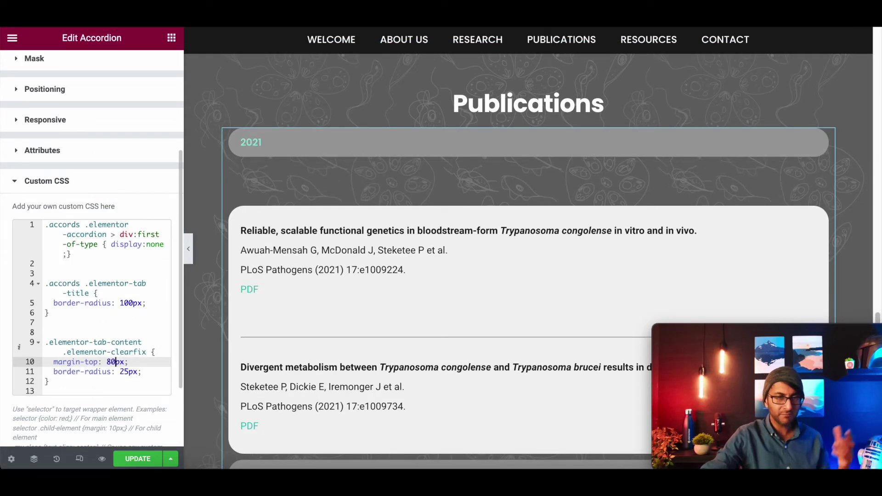
pyautogui.press('BackSpace')
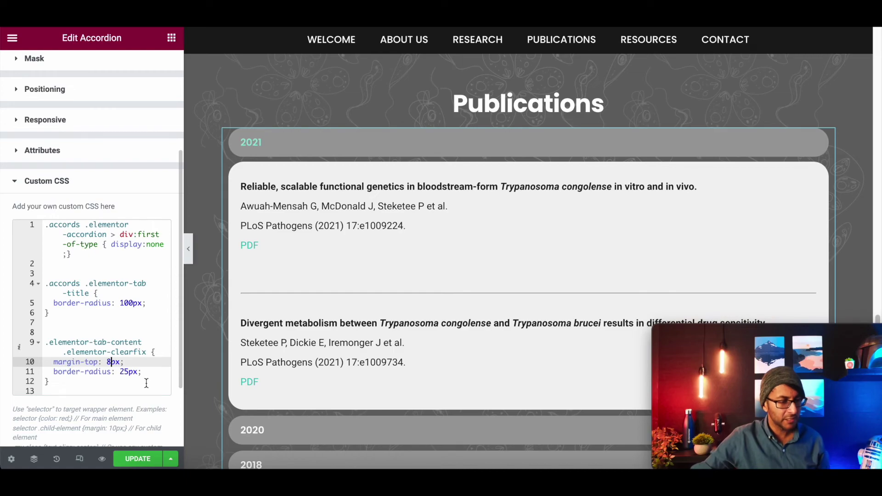
pyautogui.click(130, 371)
pyautogui.press('BackSpace')
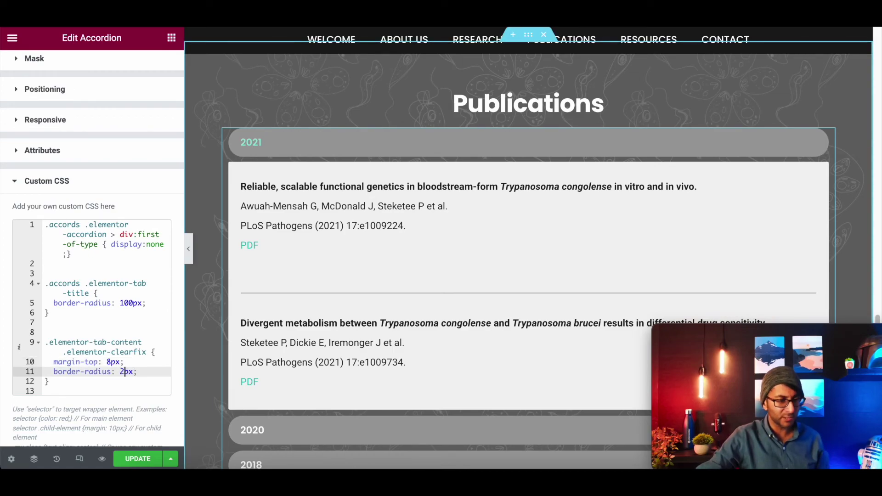
pyautogui.write('5')
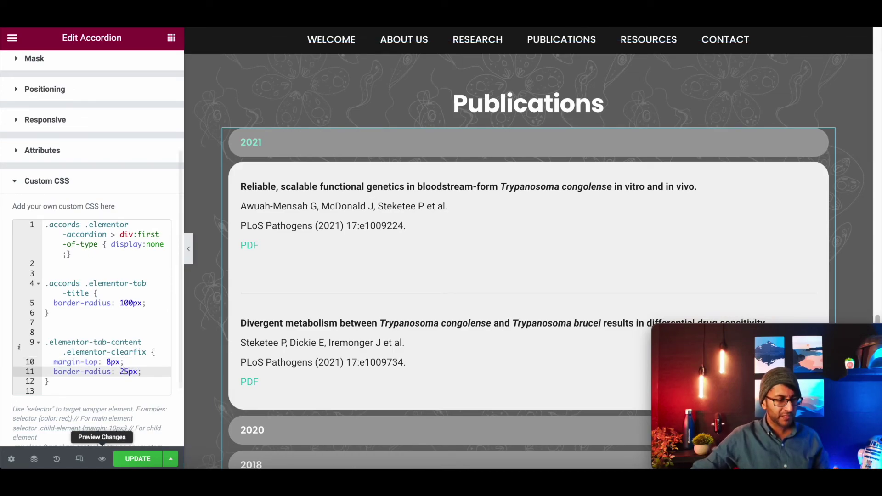
# Step: Preview the rounded panels by expanding the 2020 and other year items
pyautogui.click(340, 430)
pyautogui.click(380, 368)
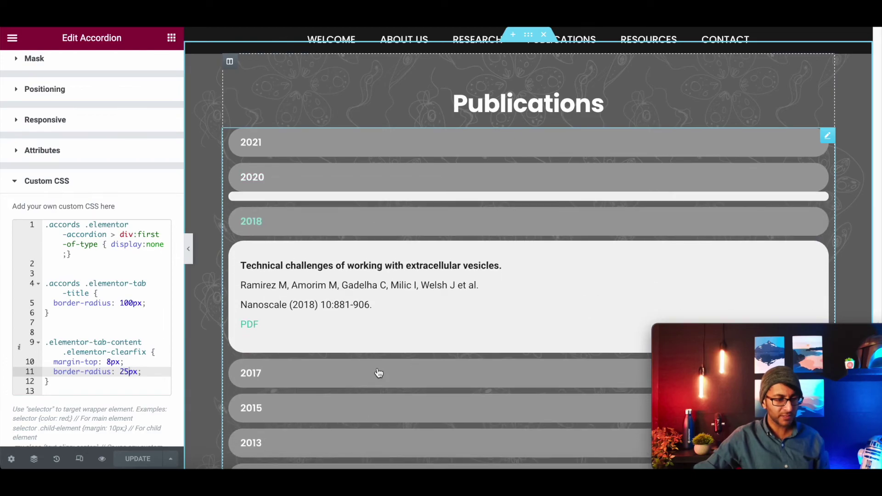
pyautogui.click(409, 185)
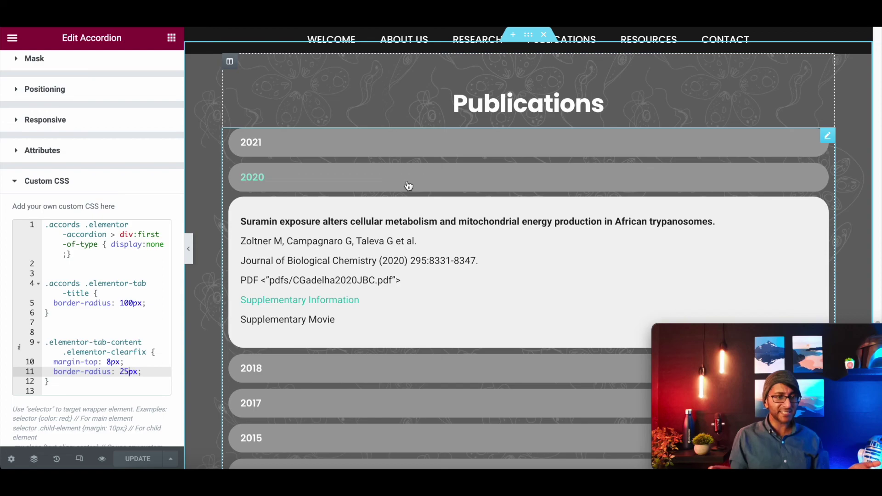